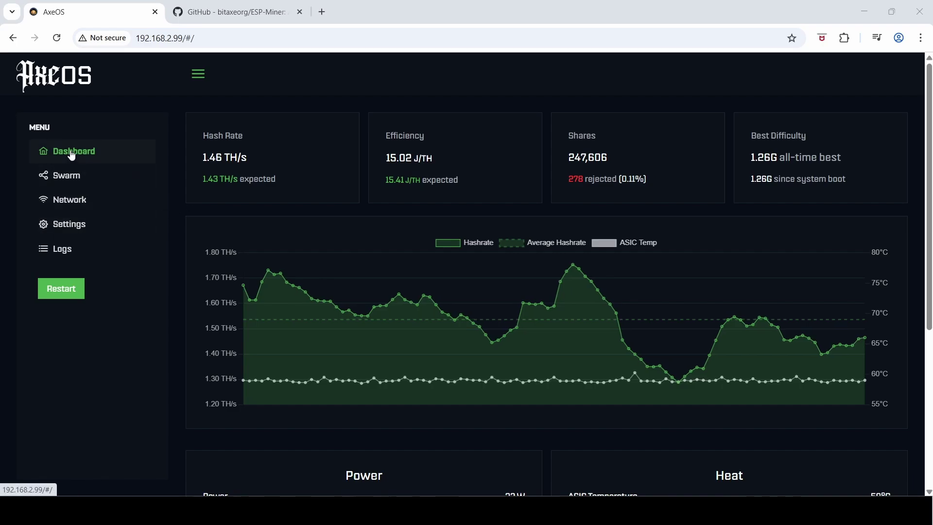
Check the latest firmware release from Settings, which reports v2.6.1 against current v2.5.1.
{"action": "left_click", "coordinate": [61, 224]}
{"action": "left_click_drag", "start_coordinate": [930, 109], "coordinate": [904, 396]}
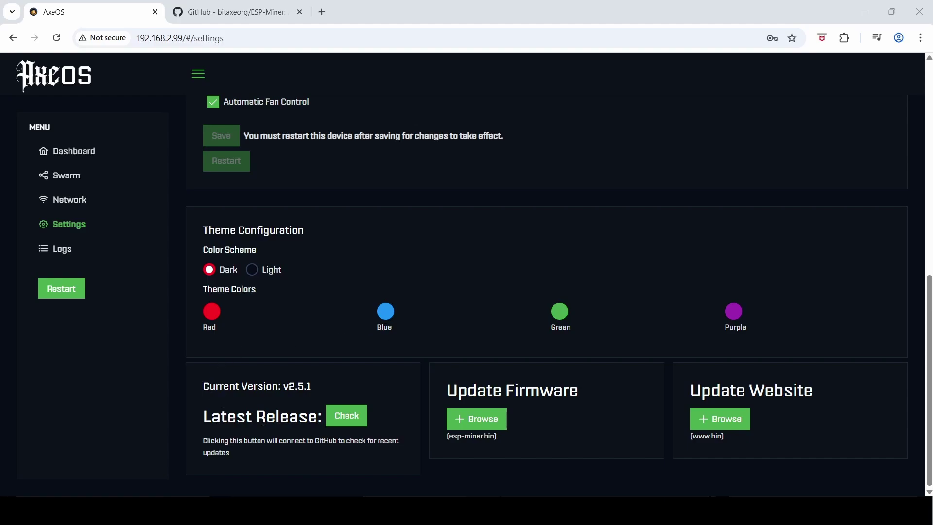
{"action": "left_click", "coordinate": [346, 422]}
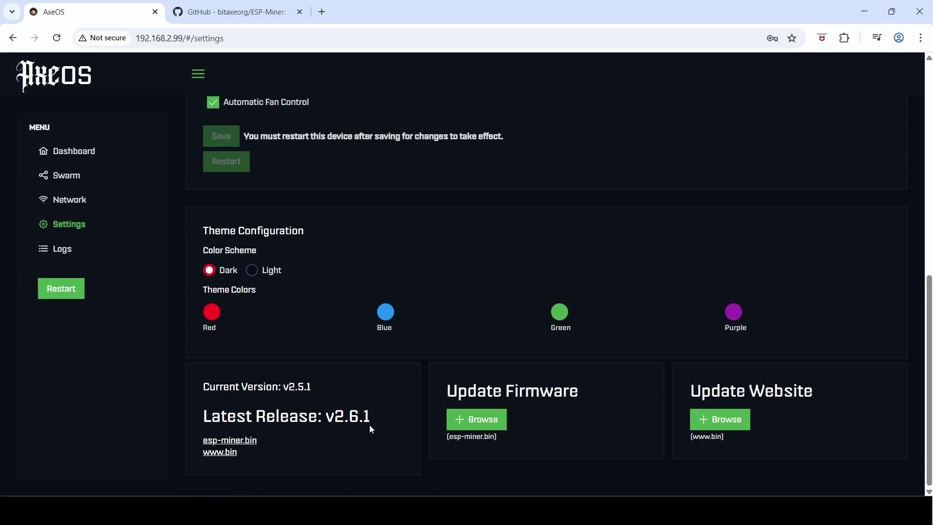
{"action": "left_click", "coordinate": [222, 444]}
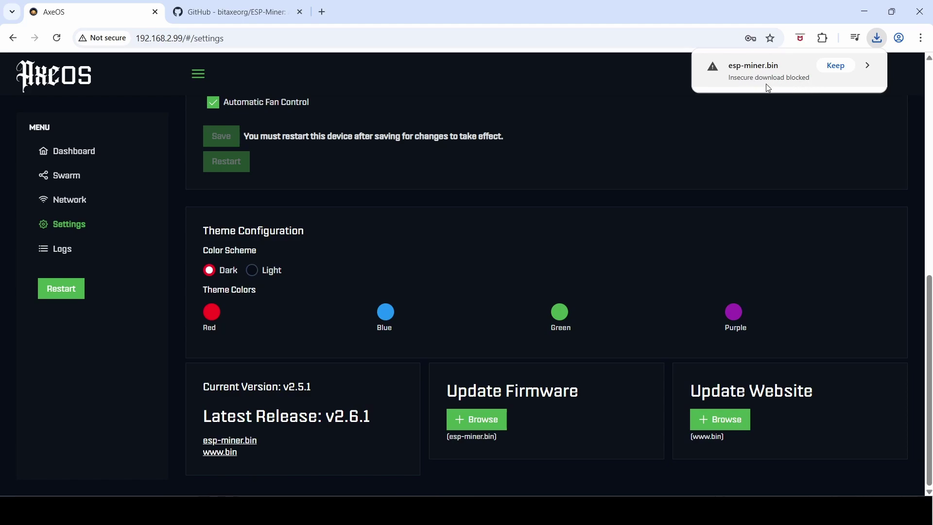
{"action": "left_click", "coordinate": [835, 66]}
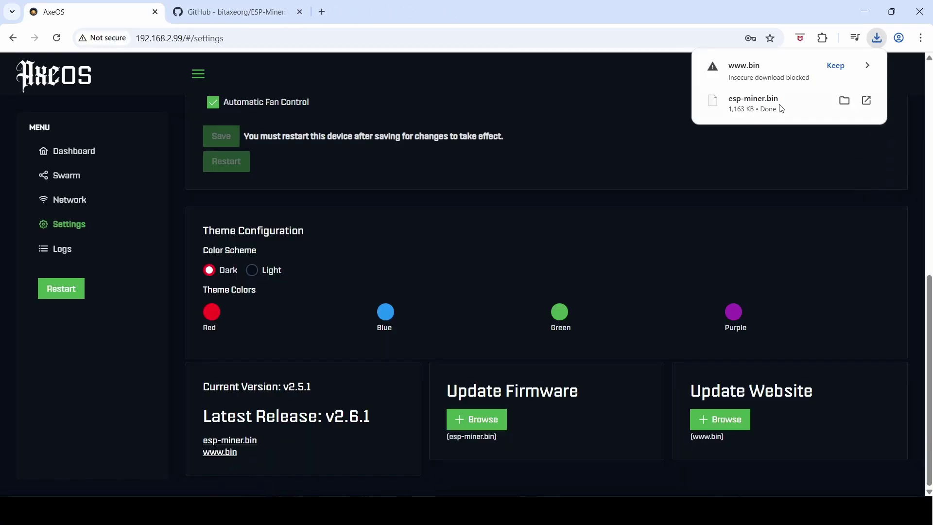
{"action": "left_click", "coordinate": [832, 65]}
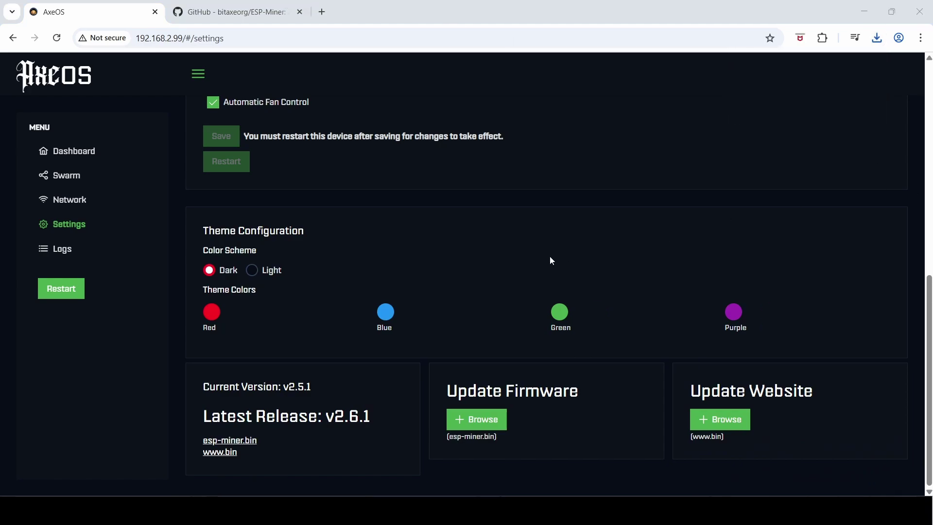
Upload esp-miner.bin from Downloads as the new firmware until 'Firmware updated' appears.
{"action": "left_click", "coordinate": [478, 422]}
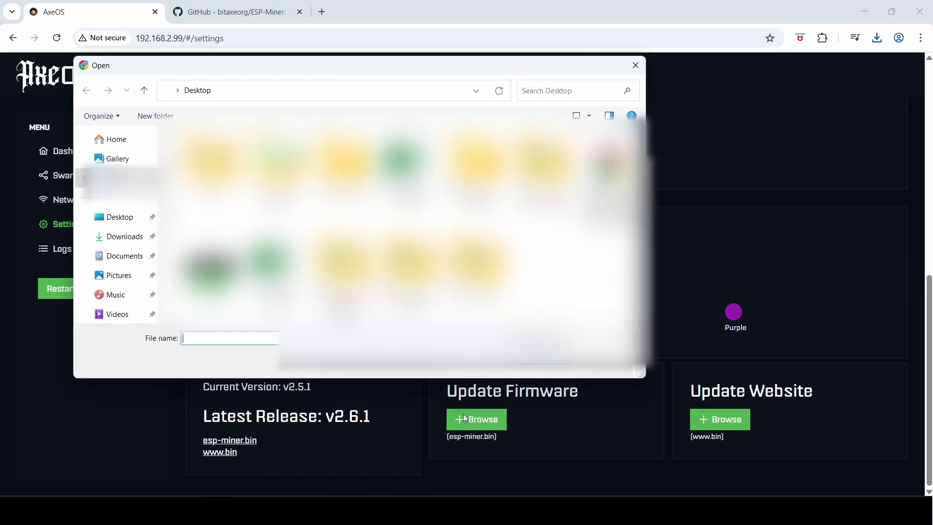
{"action": "left_click", "coordinate": [103, 242]}
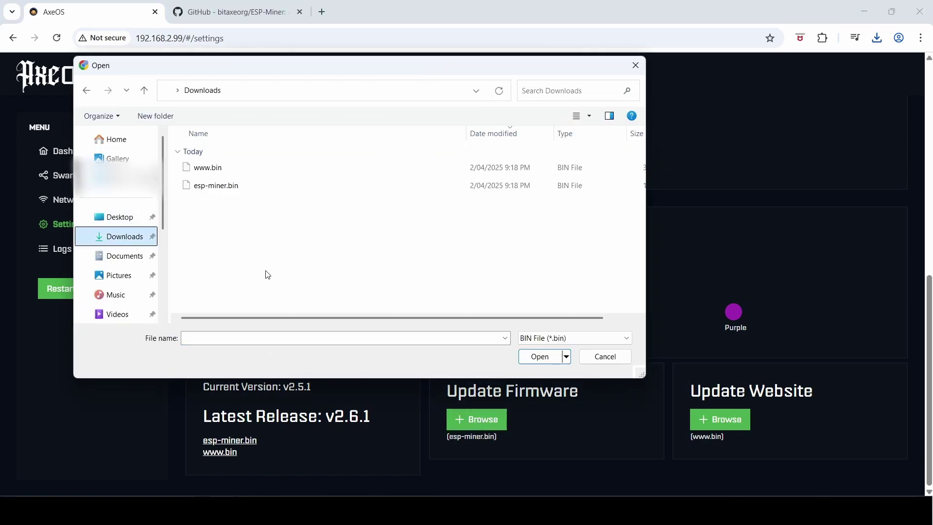
{"action": "double_click", "coordinate": [212, 186]}
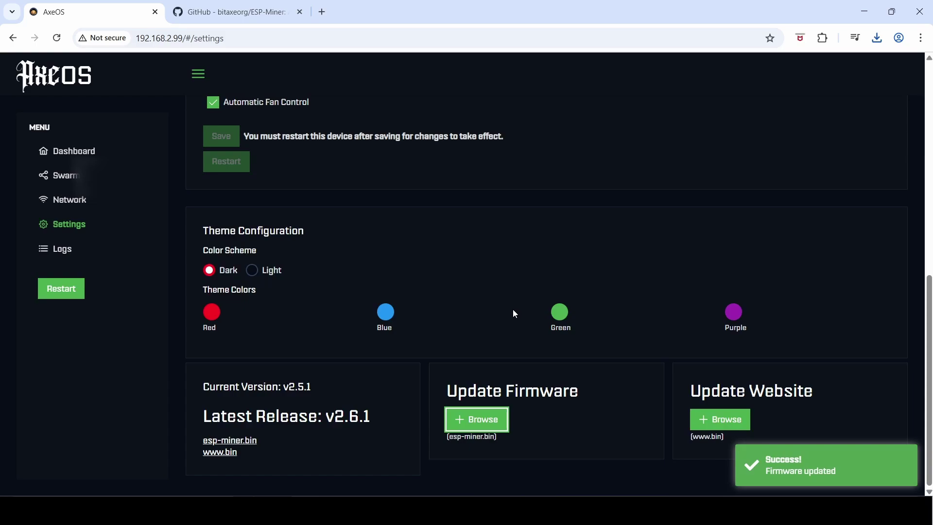
{"action": "left_click", "coordinate": [721, 421]}
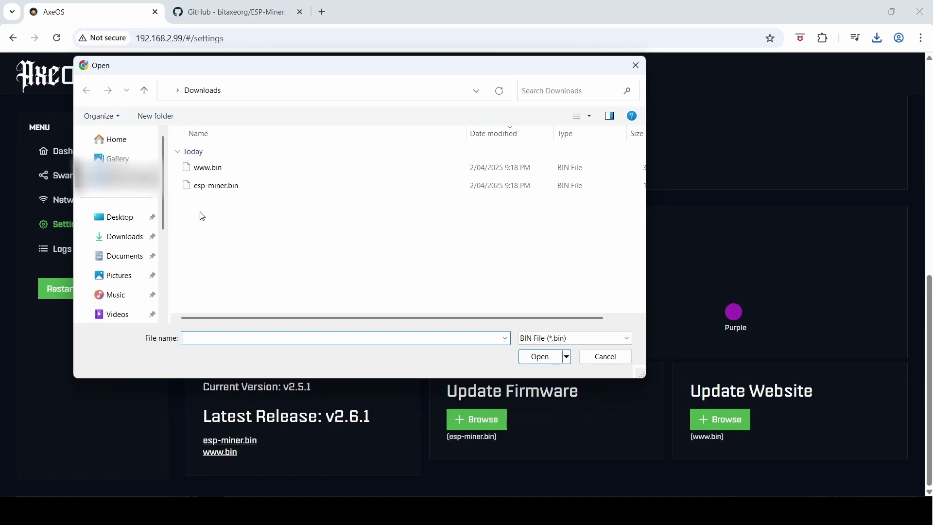
{"action": "double_click", "coordinate": [203, 170]}
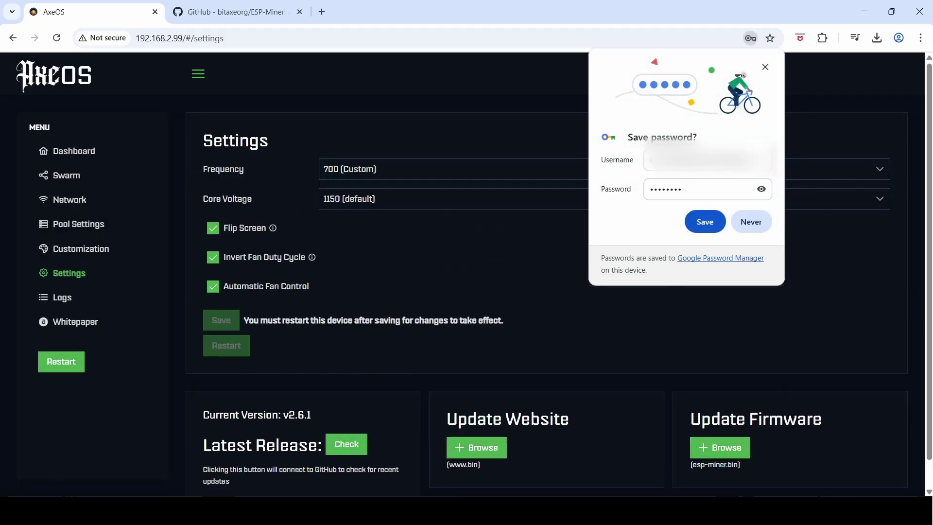
Dismiss the save-password prompt, confirm version v2.6.1, and go back to the dashboard.
{"action": "left_click", "coordinate": [765, 68]}
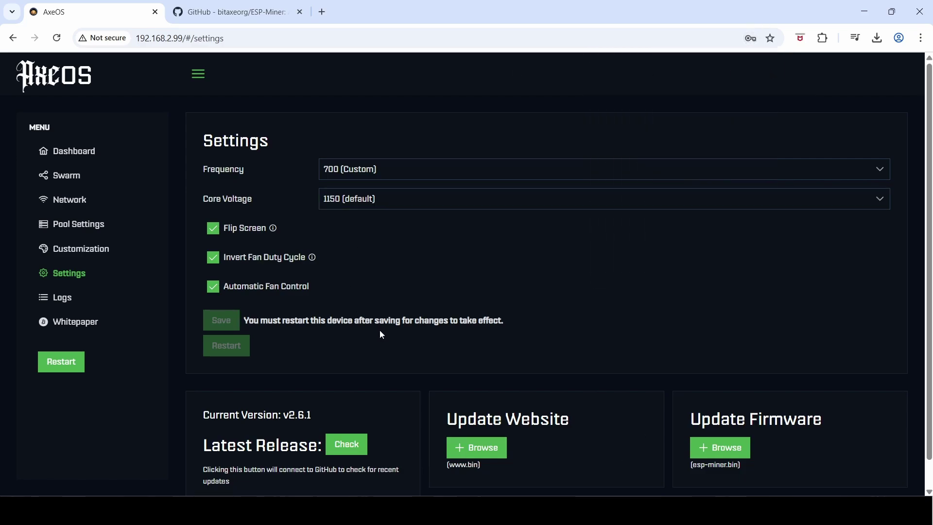
{"action": "scroll", "coordinate": [420, 348], "scroll_direction": "down", "scroll_amount": 1}
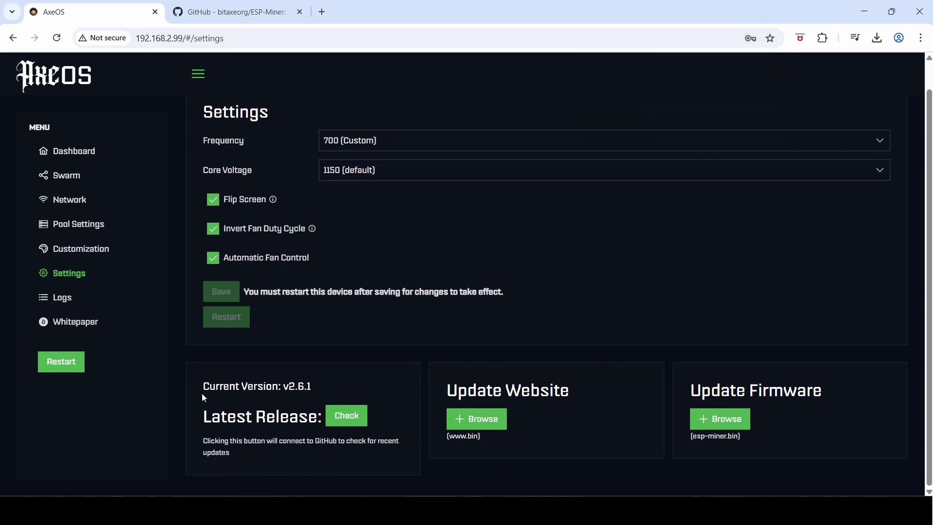
{"action": "left_click_drag", "start_coordinate": [214, 388], "coordinate": [297, 390]}
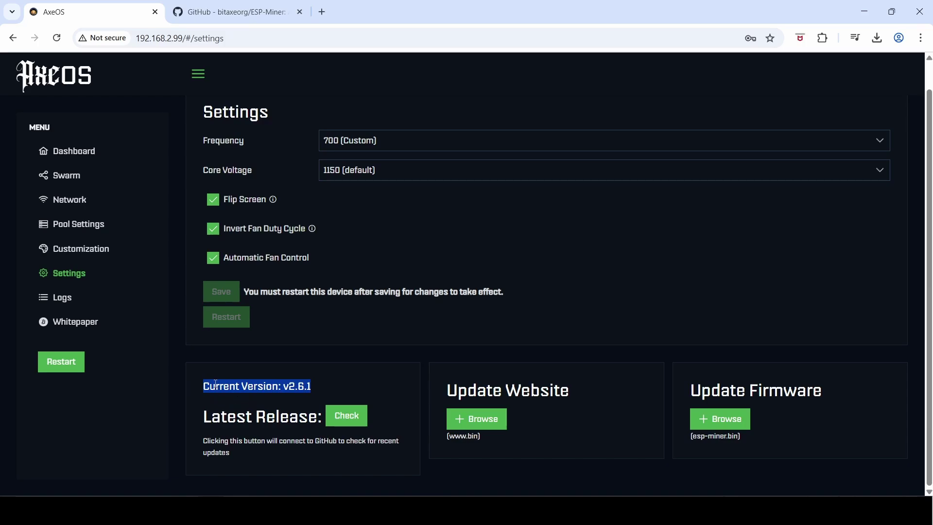
{"action": "left_click", "coordinate": [280, 391]}
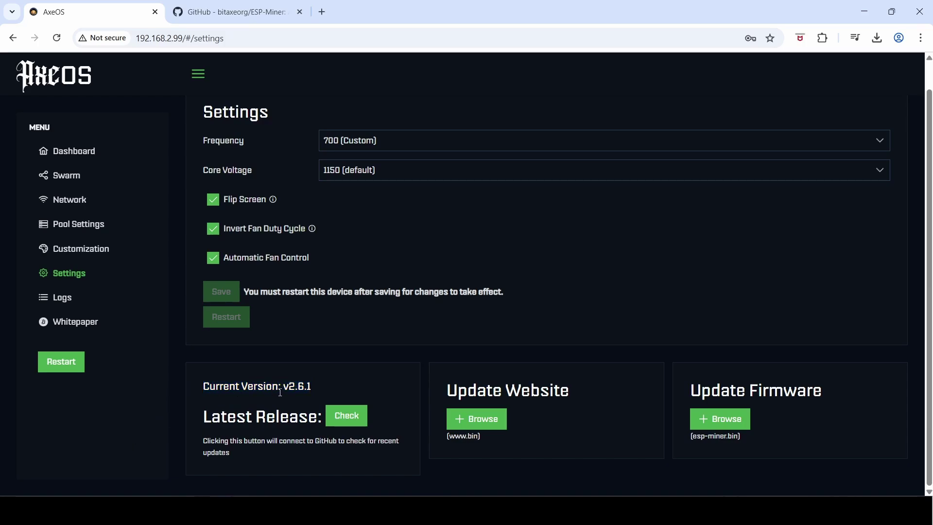
{"action": "left_click", "coordinate": [68, 156]}
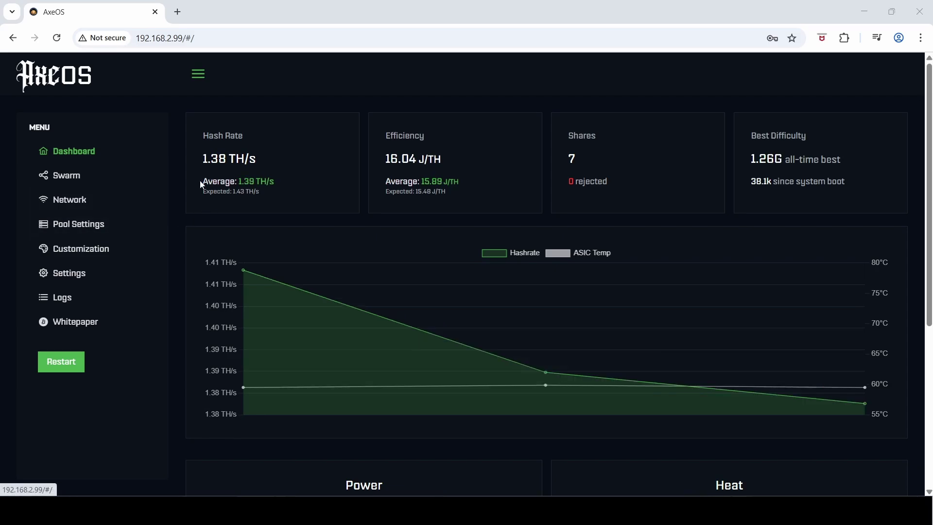
{"action": "left_click_drag", "start_coordinate": [202, 181], "coordinate": [275, 180]}
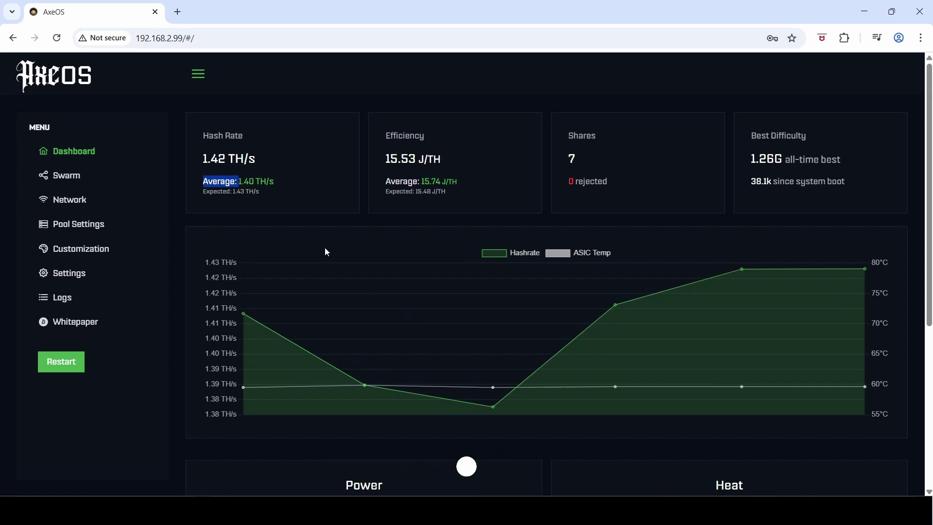
{"action": "left_click", "coordinate": [344, 189]}
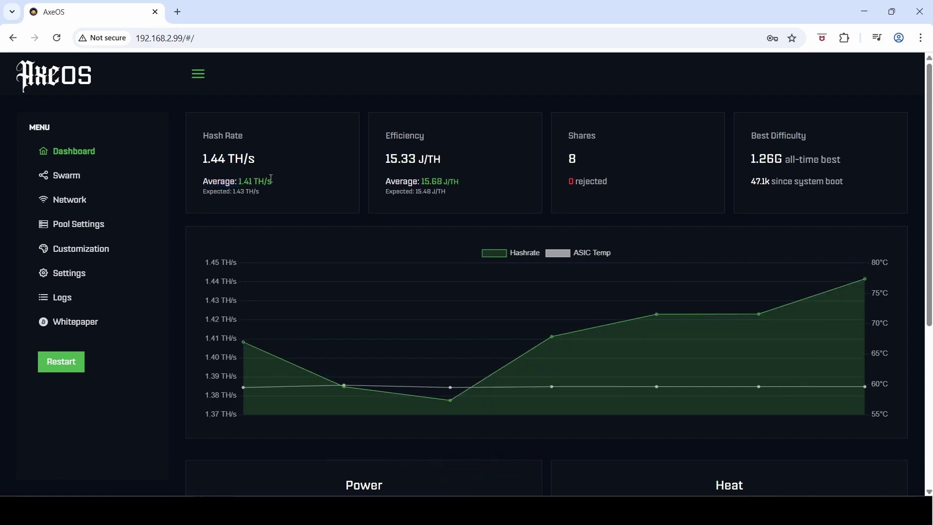
{"action": "left_click_drag", "start_coordinate": [207, 194], "coordinate": [257, 194]}
{"action": "left_click", "coordinate": [211, 196]}
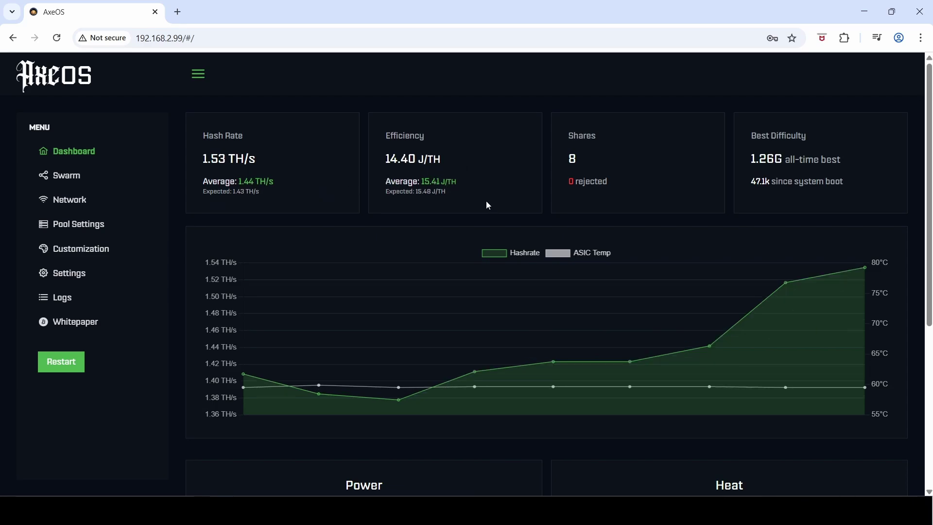
{"action": "left_click_drag", "start_coordinate": [387, 182], "coordinate": [460, 185]}
{"action": "left_click", "coordinate": [463, 188]}
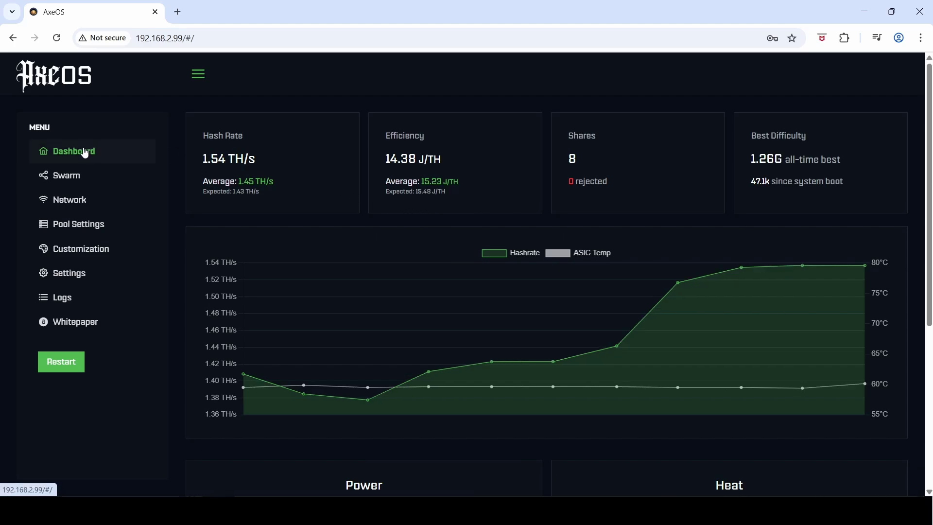
Tour the Pool Settings, Customization and Settings pages, ending on the Logs overview.
{"action": "left_click", "coordinate": [83, 225]}
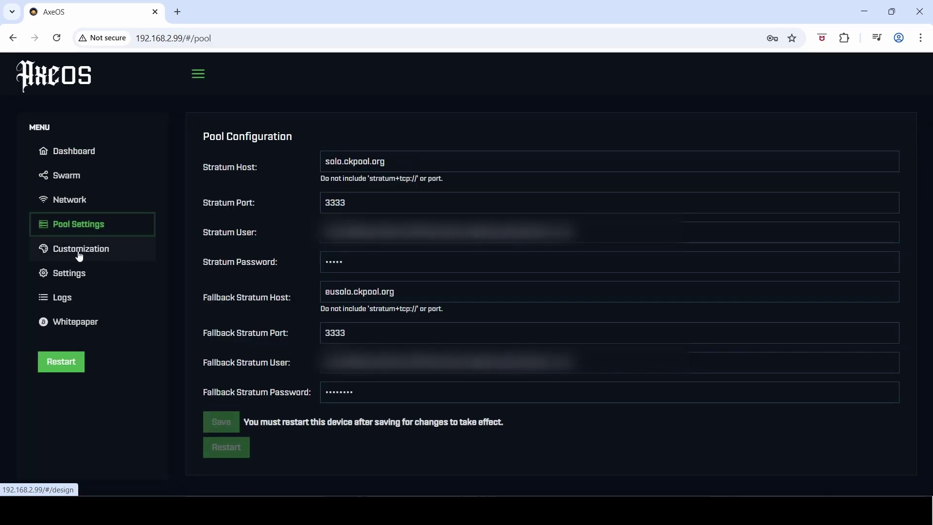
{"action": "left_click", "coordinate": [94, 256]}
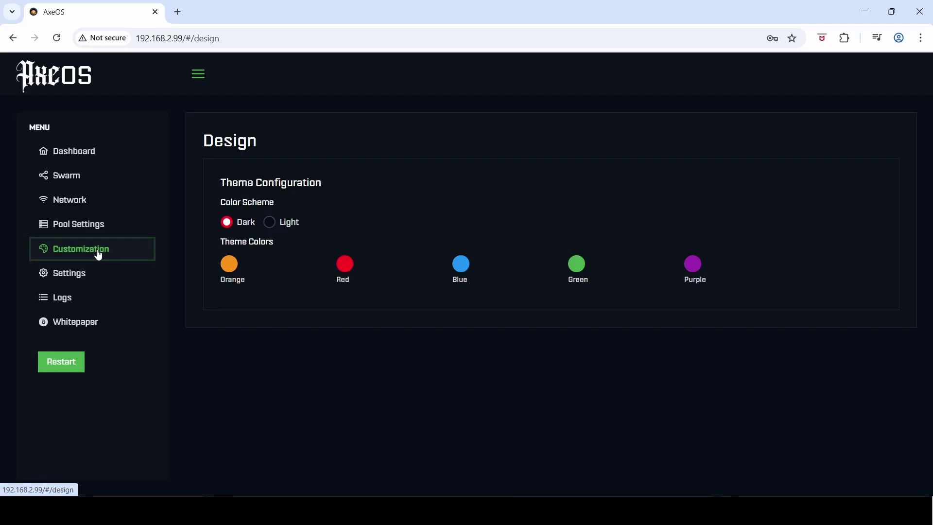
{"action": "left_click", "coordinate": [81, 282]}
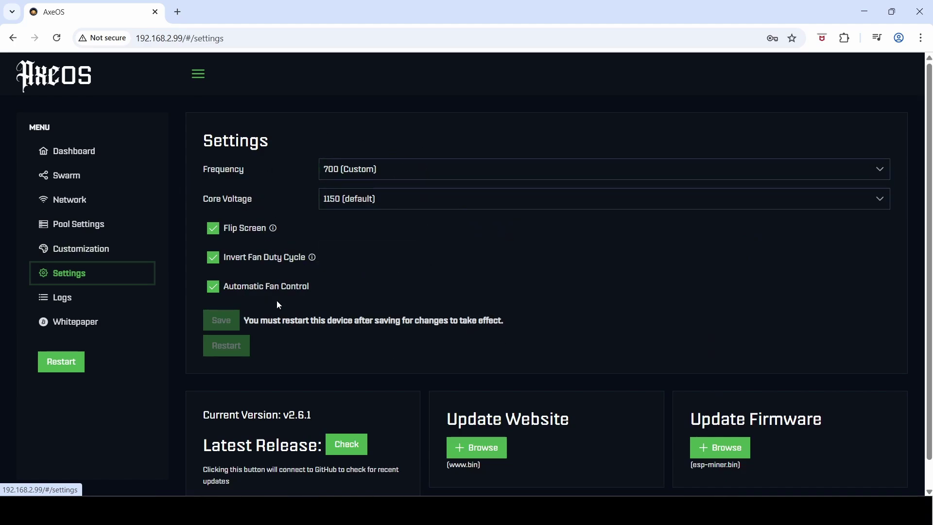
{"action": "scroll", "coordinate": [307, 317], "scroll_direction": "down", "scroll_amount": 1}
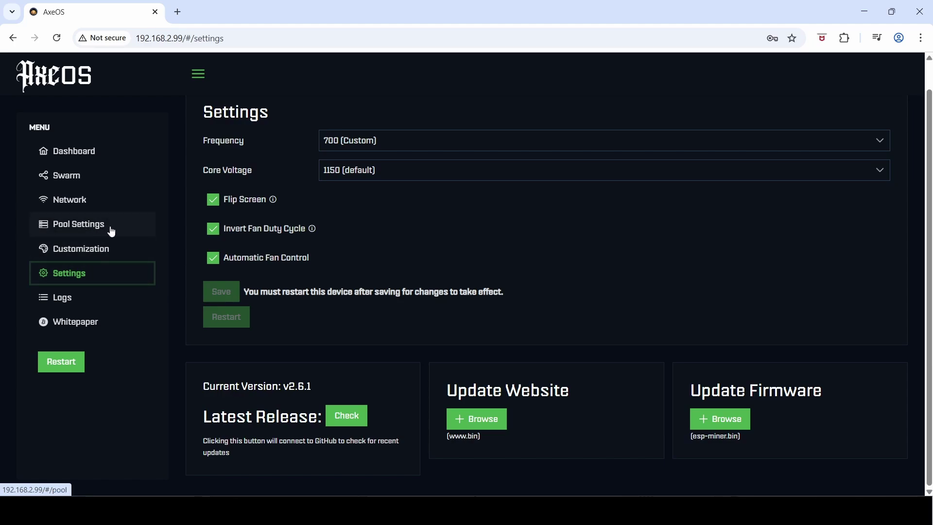
{"action": "left_click", "coordinate": [63, 297]}
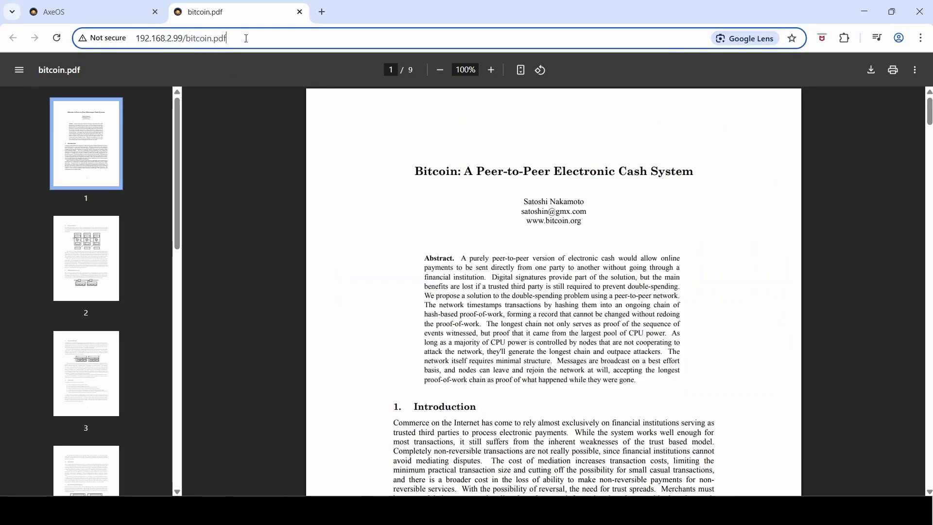
Select the full bitcoin.pdf address in the whitepaper tab's address bar.
{"action": "left_click_drag", "start_coordinate": [229, 39], "coordinate": [133, 38]}
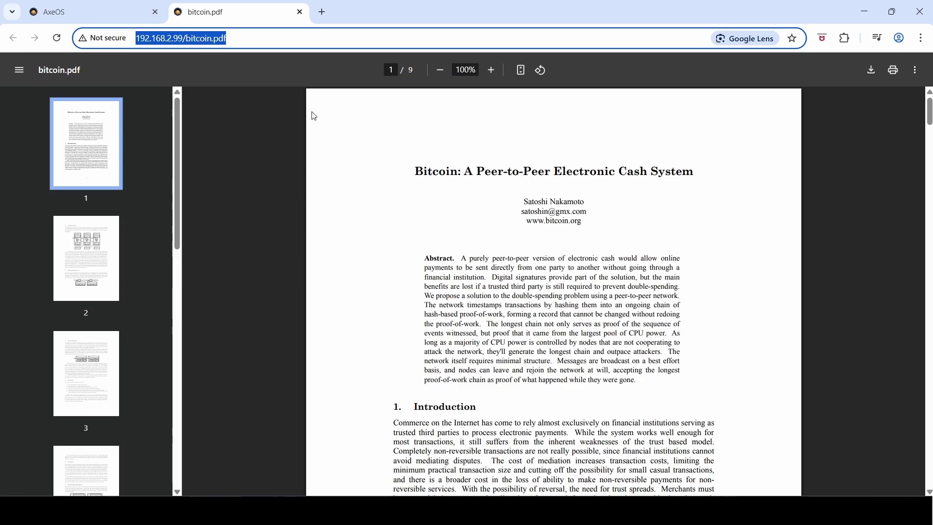
Return to the AxeOS tab and its Dashboard, now reading 1.32 TH/s.
{"action": "left_click", "coordinate": [106, 13]}
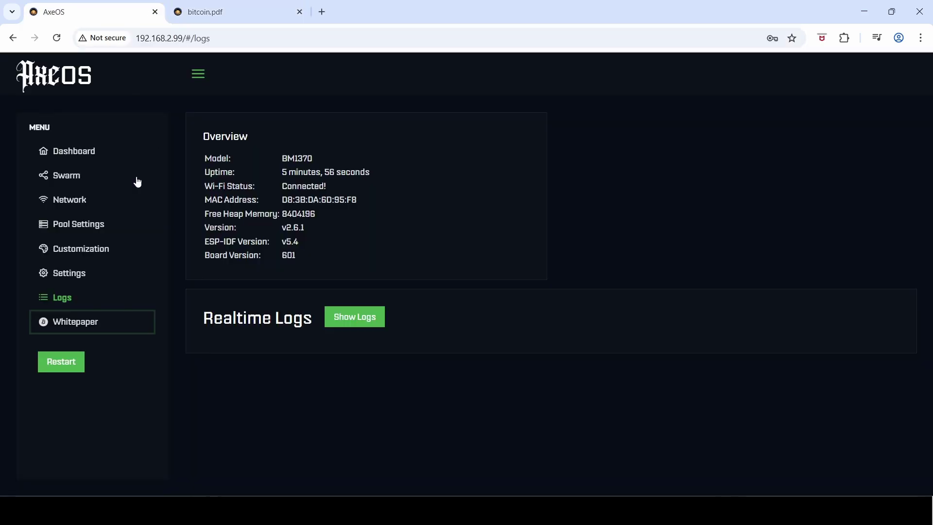
{"action": "left_click", "coordinate": [73, 151]}
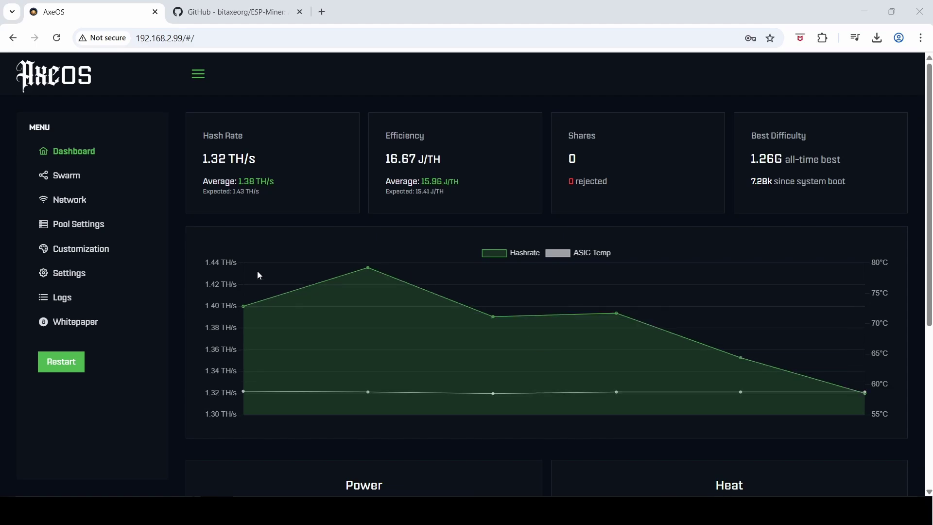
Switch to the GitHub tab and inspect the bitaxeorg/ESP-Miner repository address.
{"action": "left_click", "coordinate": [235, 19]}
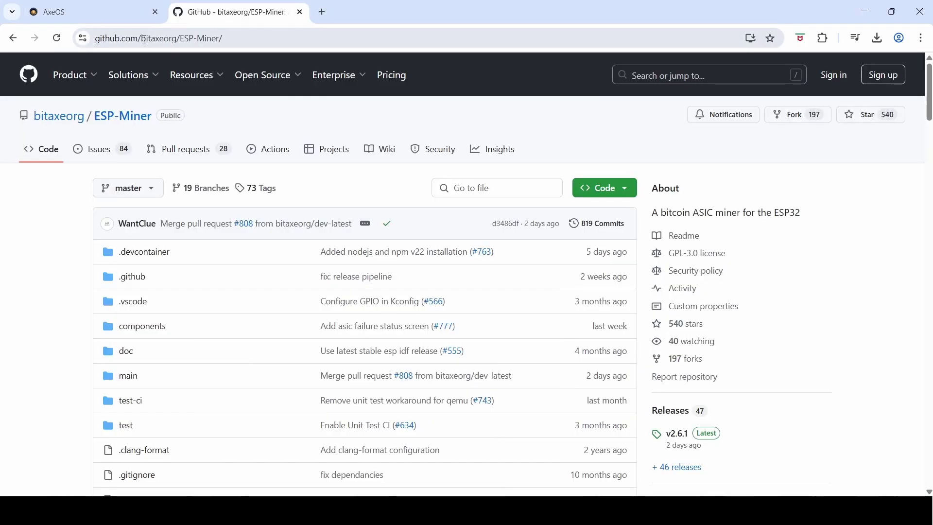
{"action": "double_click", "coordinate": [181, 42]}
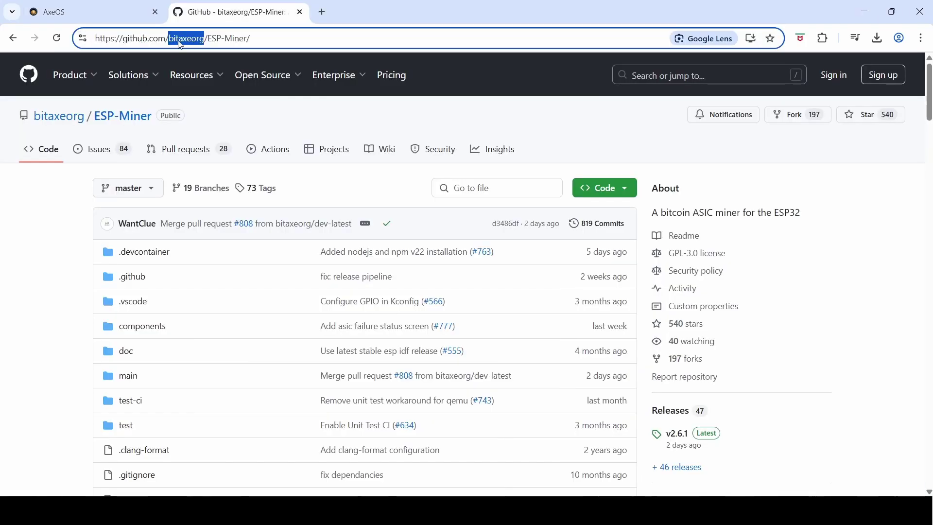
{"action": "left_click", "coordinate": [287, 38]}
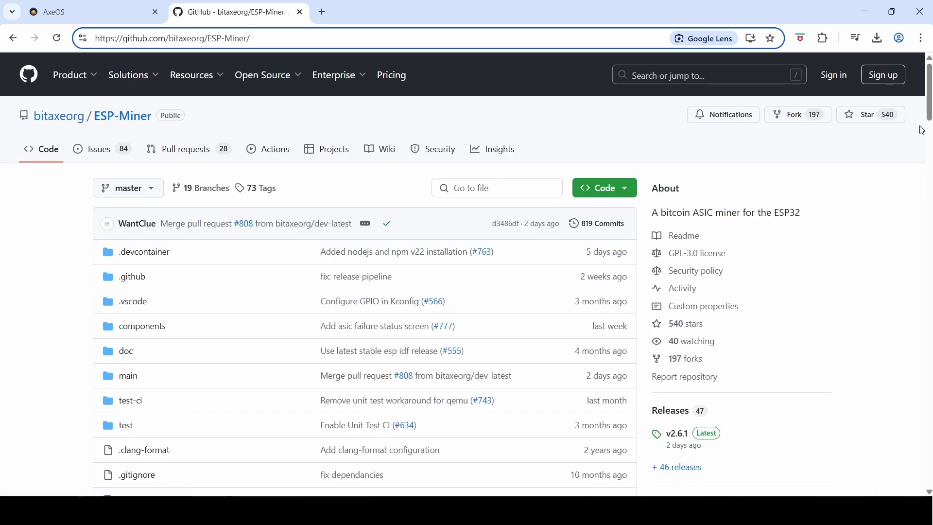
Scroll the repository page to the Releases box listing v2.6.1 as latest of 47.
{"action": "left_click", "coordinate": [929, 110]}
{"action": "left_click_drag", "start_coordinate": [929, 110], "coordinate": [929, 134]}
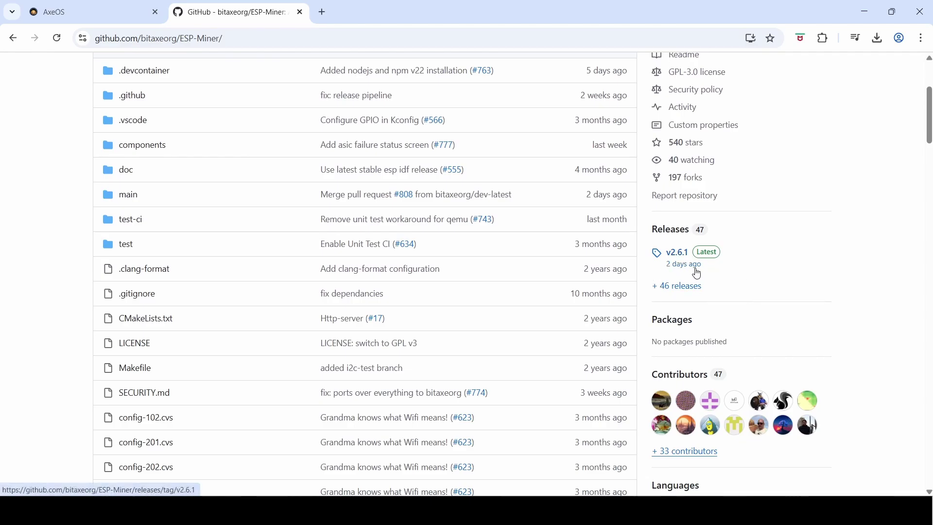
{"action": "scroll", "coordinate": [930, 134], "scroll_direction": "down", "scroll_amount": 1}
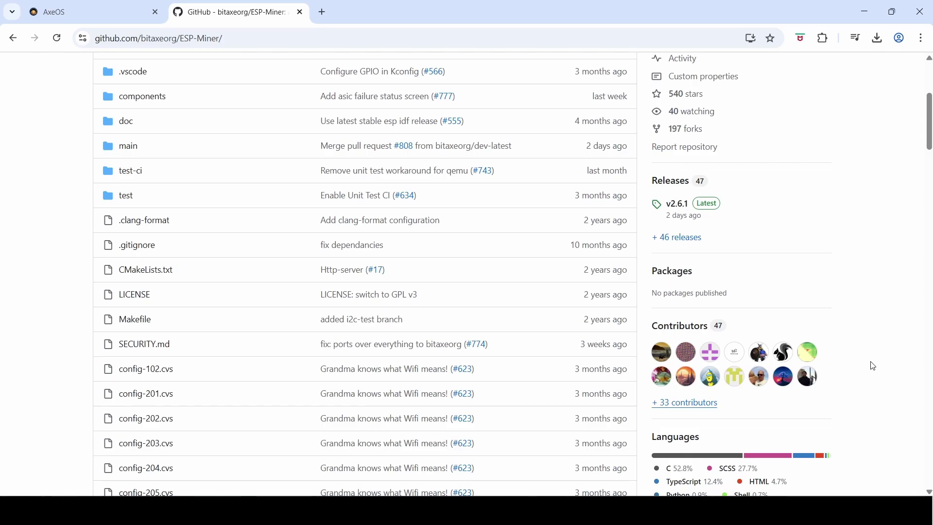
{"action": "scroll", "coordinate": [873, 365], "scroll_direction": "down", "scroll_amount": 1}
{"action": "scroll", "coordinate": [873, 366], "scroll_direction": "down", "scroll_amount": 1}
{"action": "scroll", "coordinate": [872, 365], "scroll_direction": "up", "scroll_amount": 3}
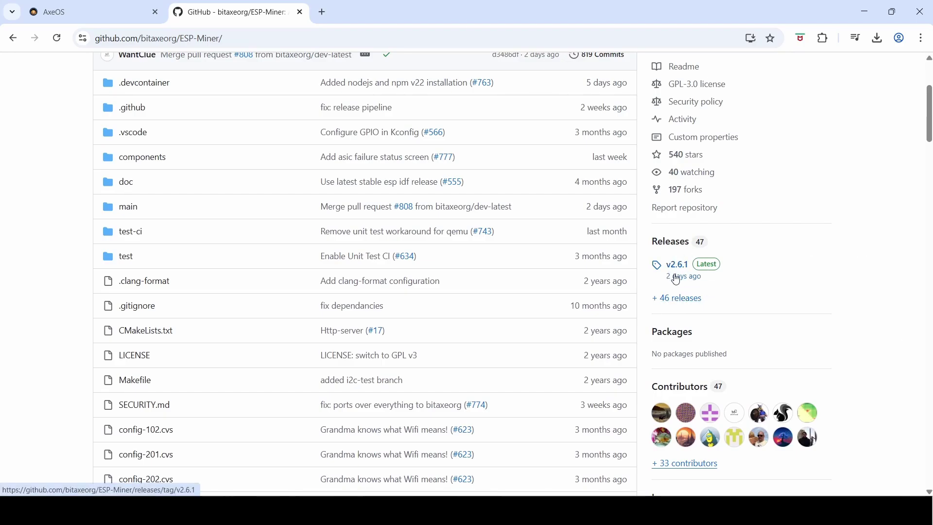
Open the full ESP-Miner releases list and scroll down to v2.5.1 from Jan 20.
{"action": "left_click", "coordinate": [680, 300]}
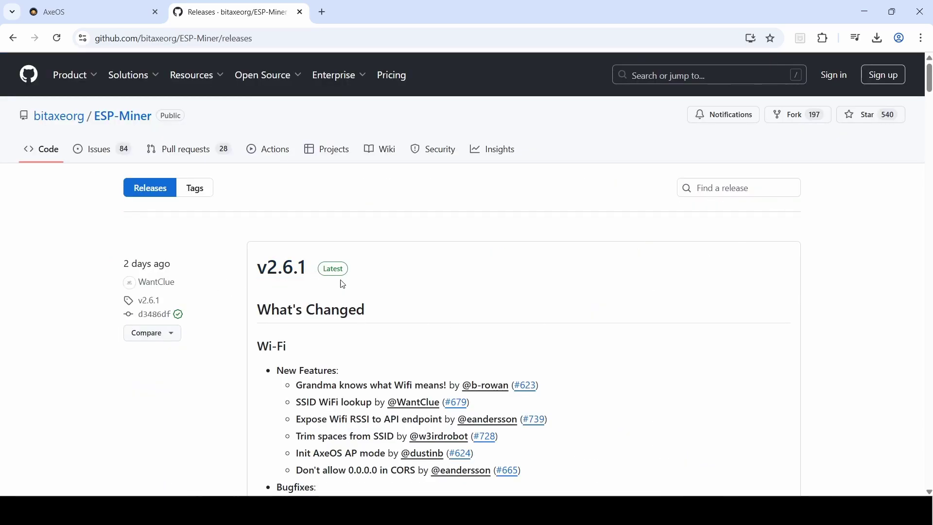
{"action": "scroll", "coordinate": [345, 286], "scroll_direction": "down", "scroll_amount": 5}
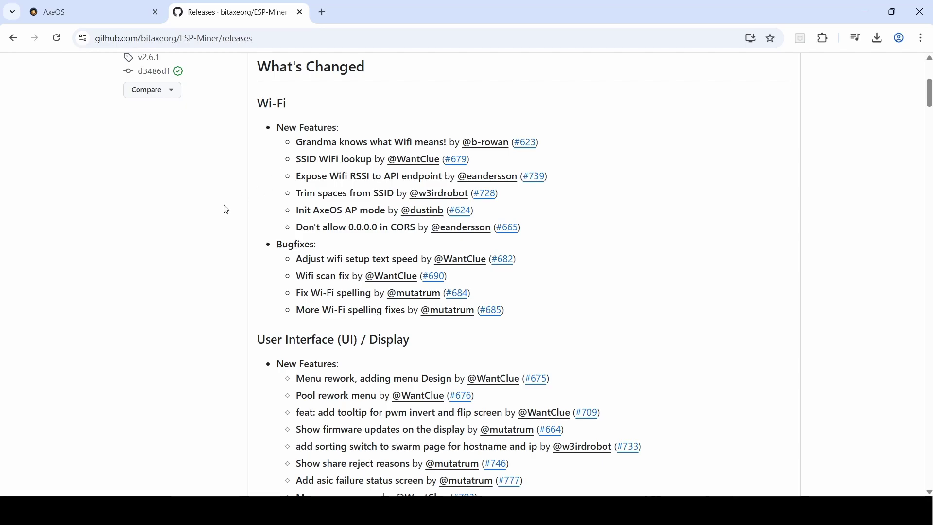
{"action": "scroll", "coordinate": [349, 187], "scroll_direction": "down", "scroll_amount": 1}
{"action": "scroll", "coordinate": [345, 194], "scroll_direction": "down", "scroll_amount": 8}
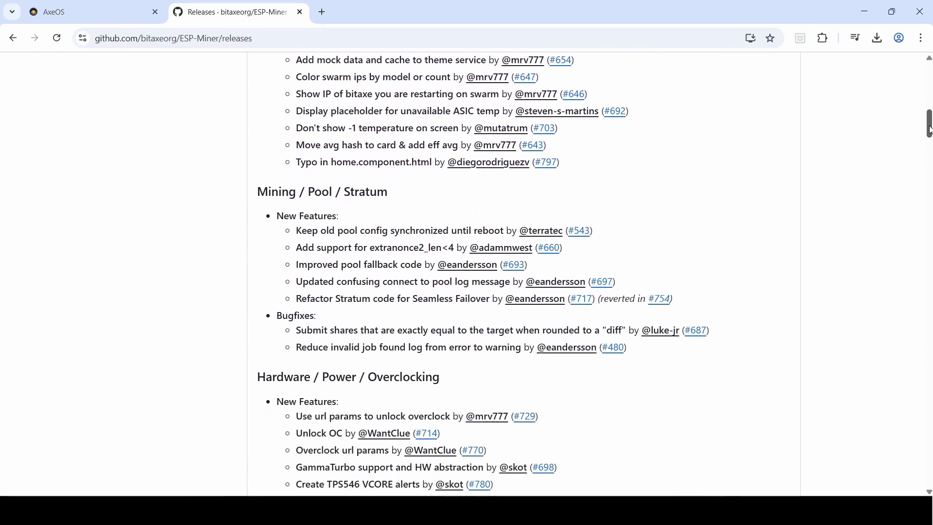
{"action": "left_click_drag", "start_coordinate": [925, 135], "coordinate": [915, 401]}
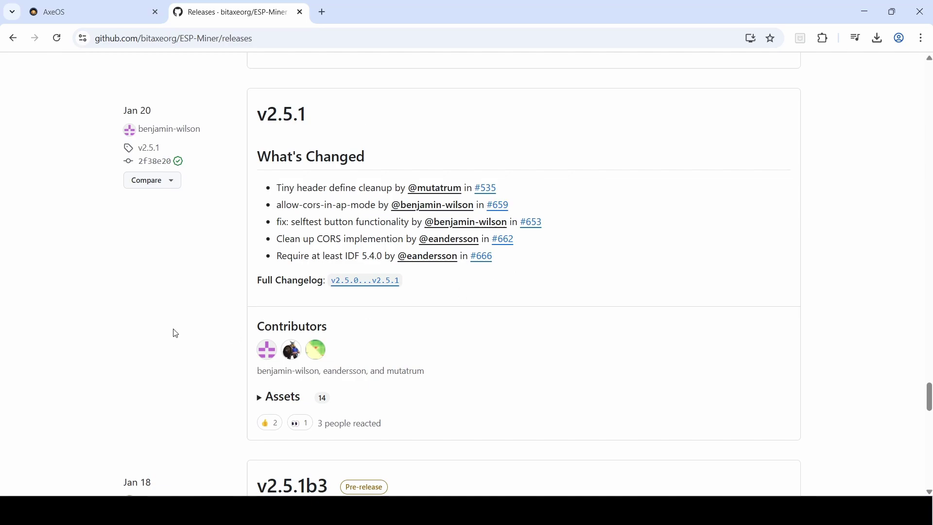
{"action": "left_click", "coordinate": [276, 400]}
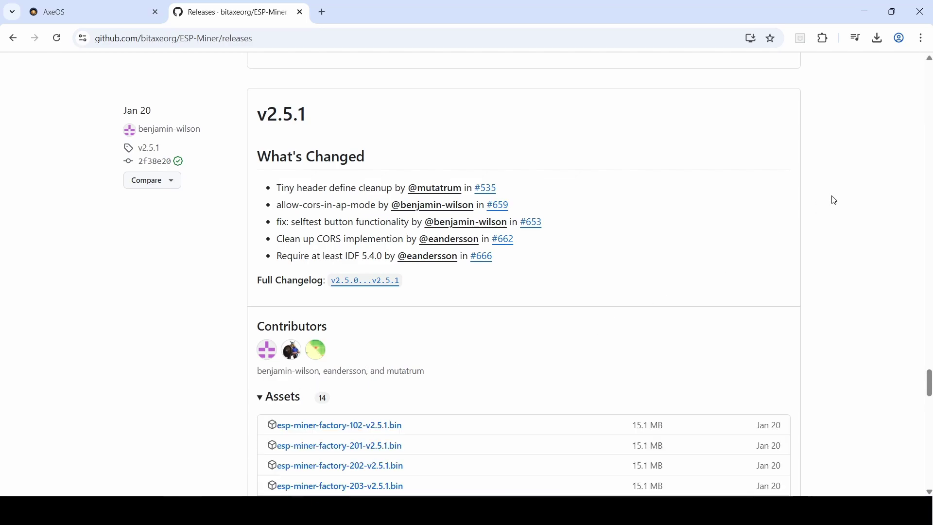
{"action": "scroll", "coordinate": [439, 380], "scroll_direction": "down", "scroll_amount": 6}
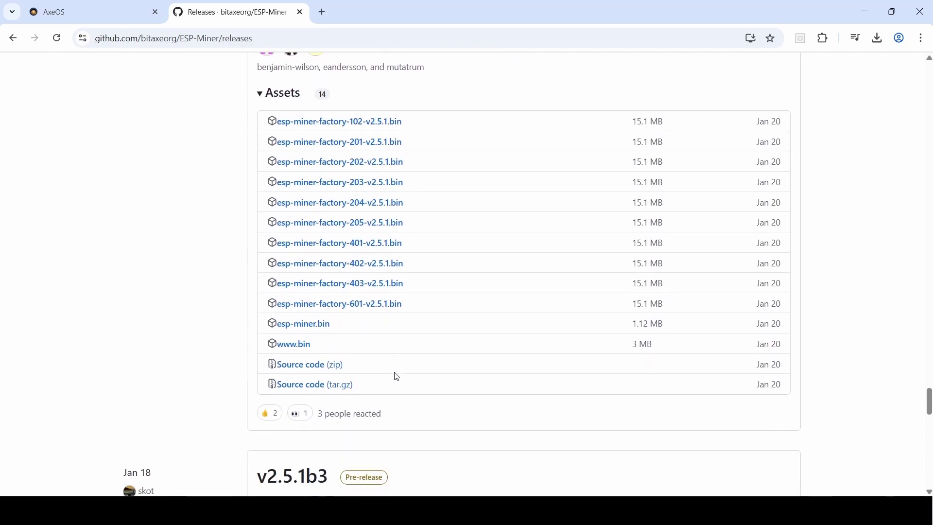